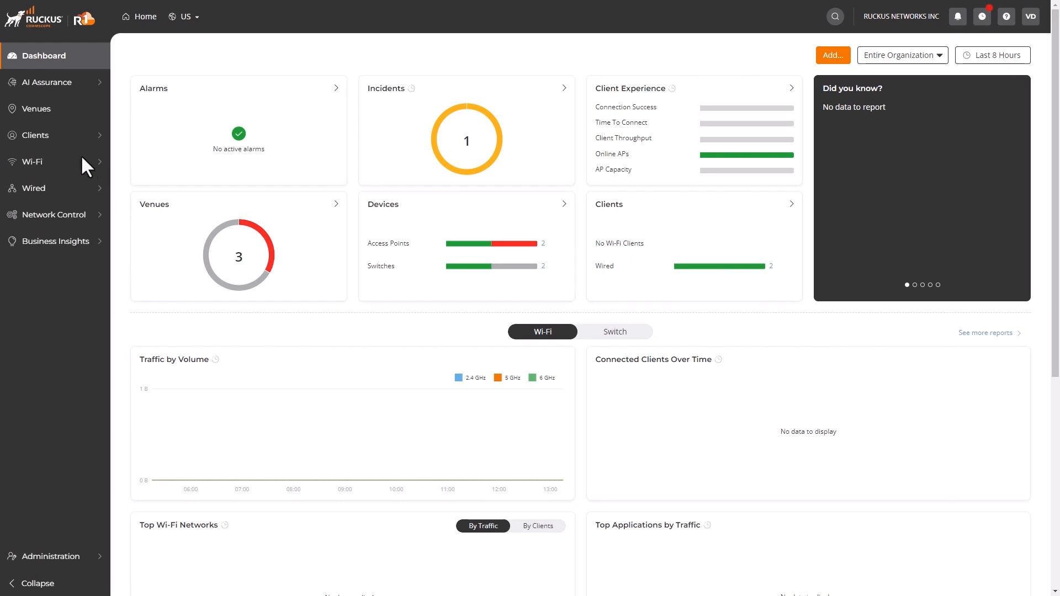
- Open TestWLAN's Venues tab from the Wi-Fi Networks list to see where it broadcasts
mouse_move(78, 156)
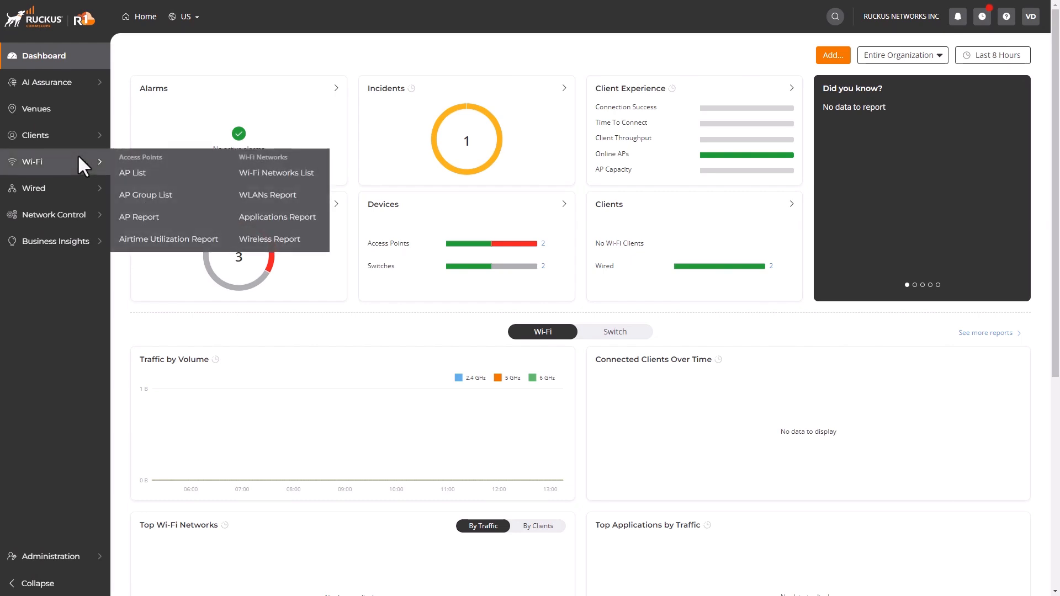
left_click(264, 176)
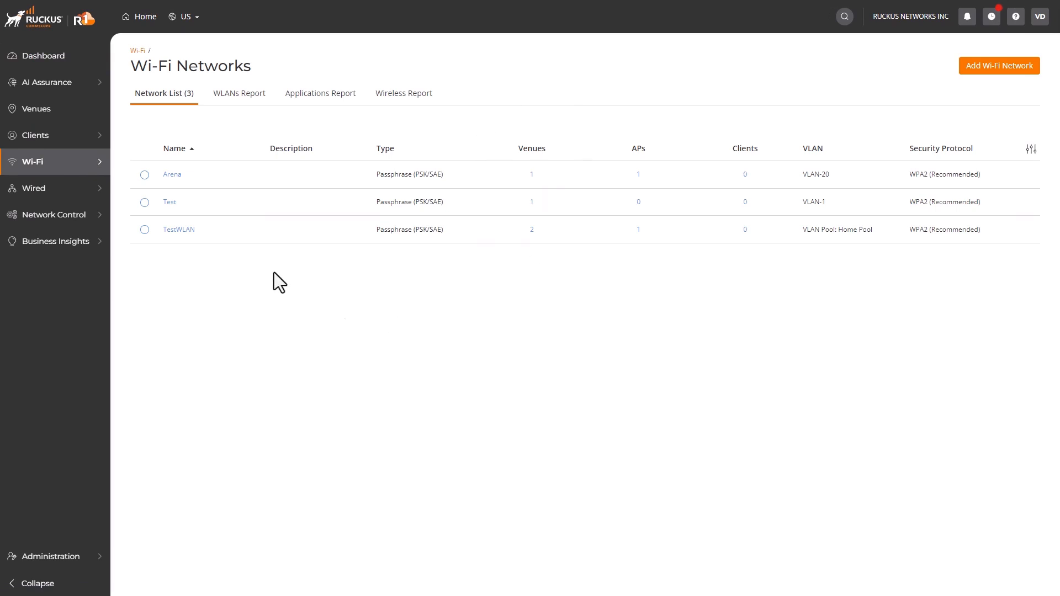
left_click(172, 229)
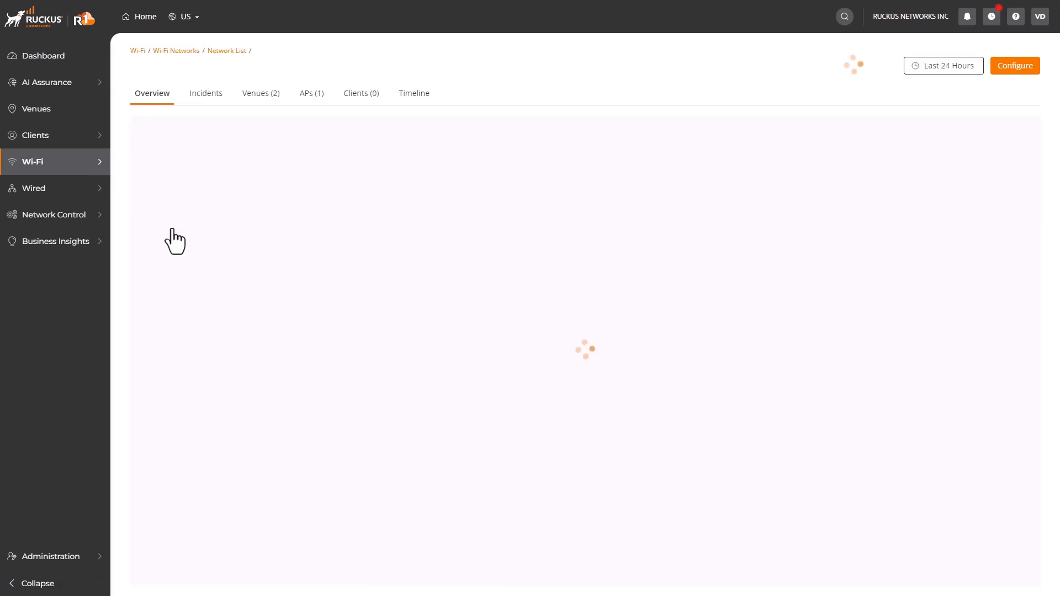
left_click(263, 104)
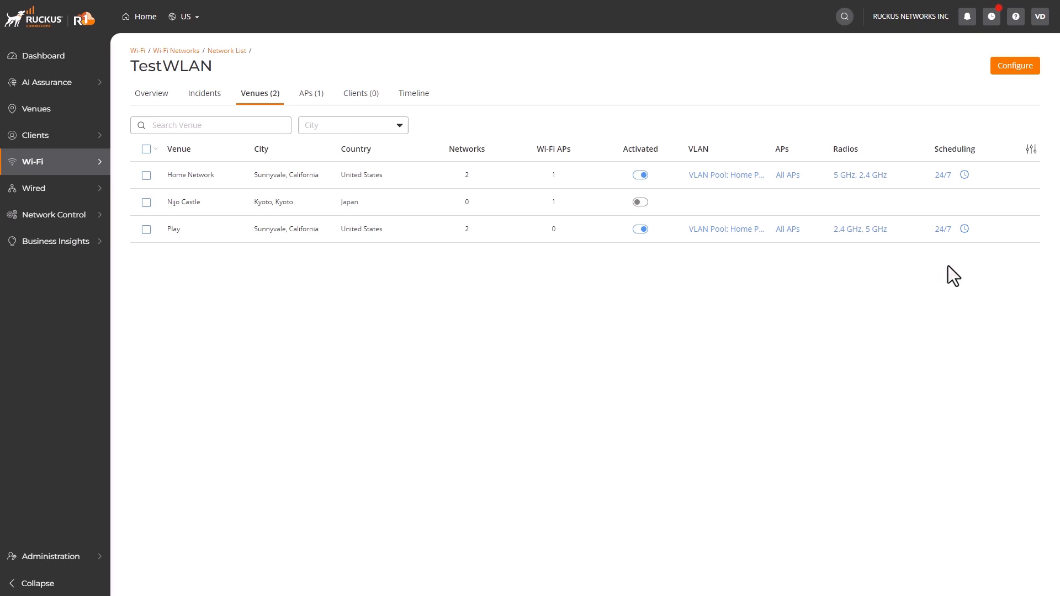
- Remove 2.4 GHz from TestWLAN's radio bands at Home Network and apply
left_click(875, 178)
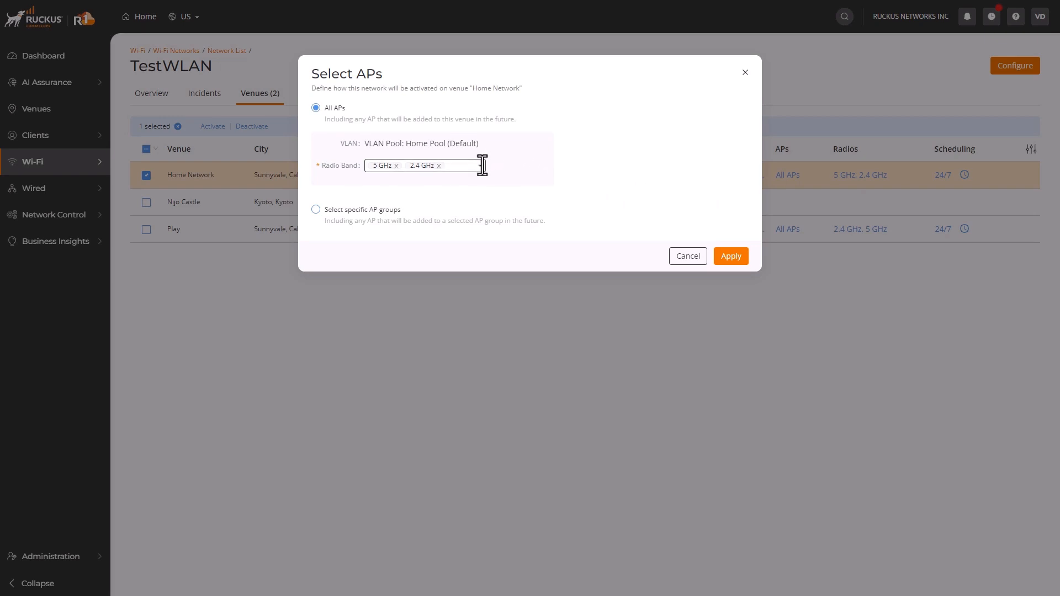
left_click(479, 167)
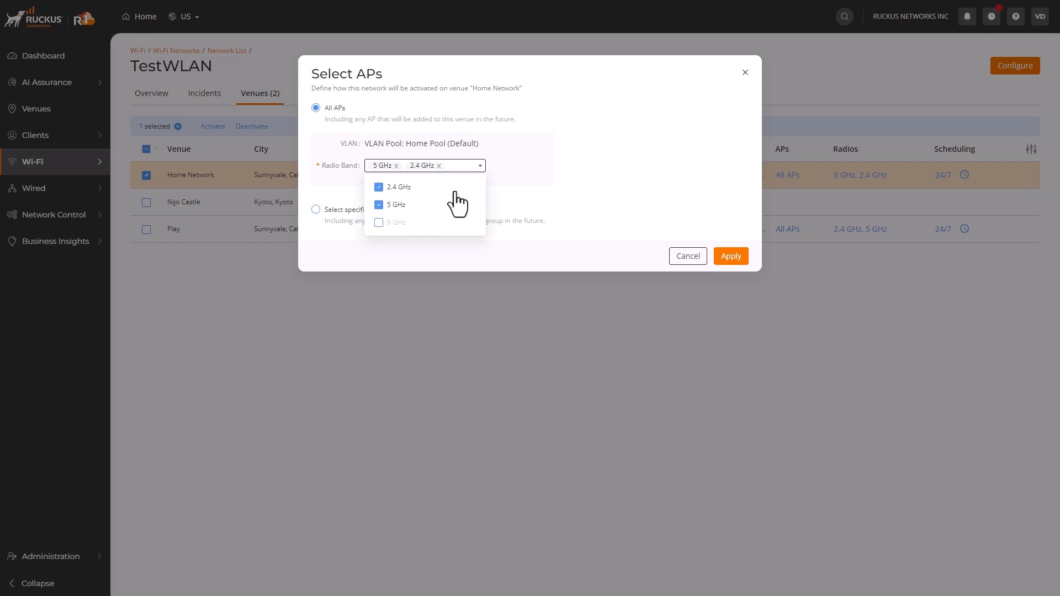
left_click(380, 190)
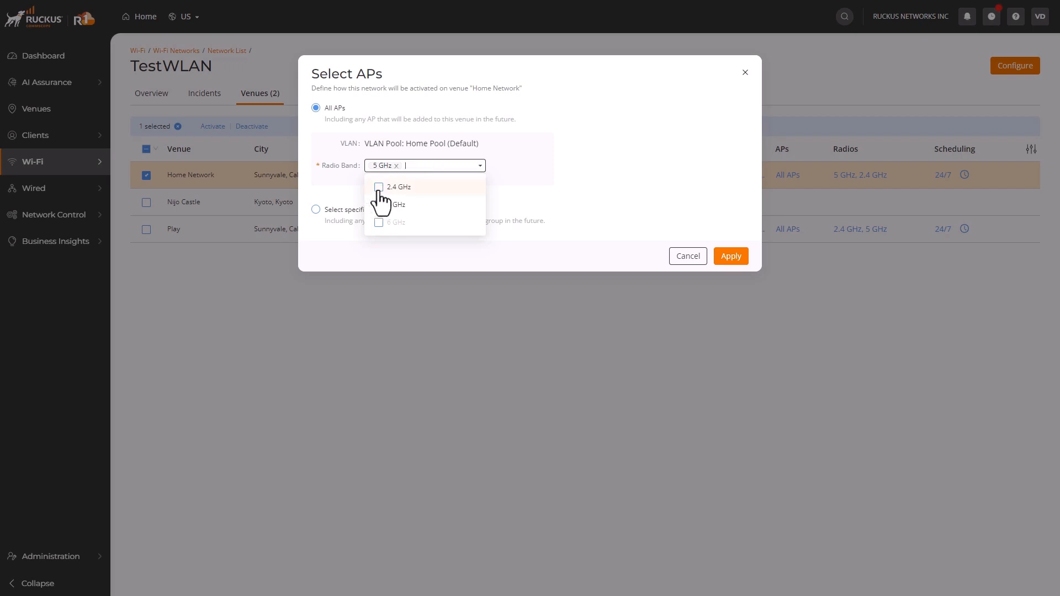
left_click(522, 195)
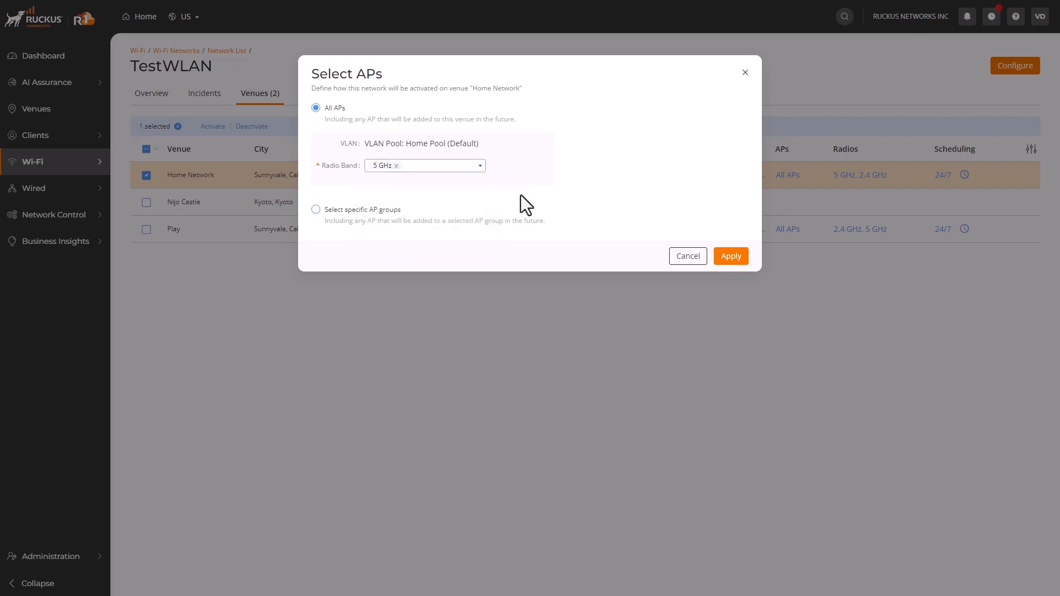
left_click(731, 257)
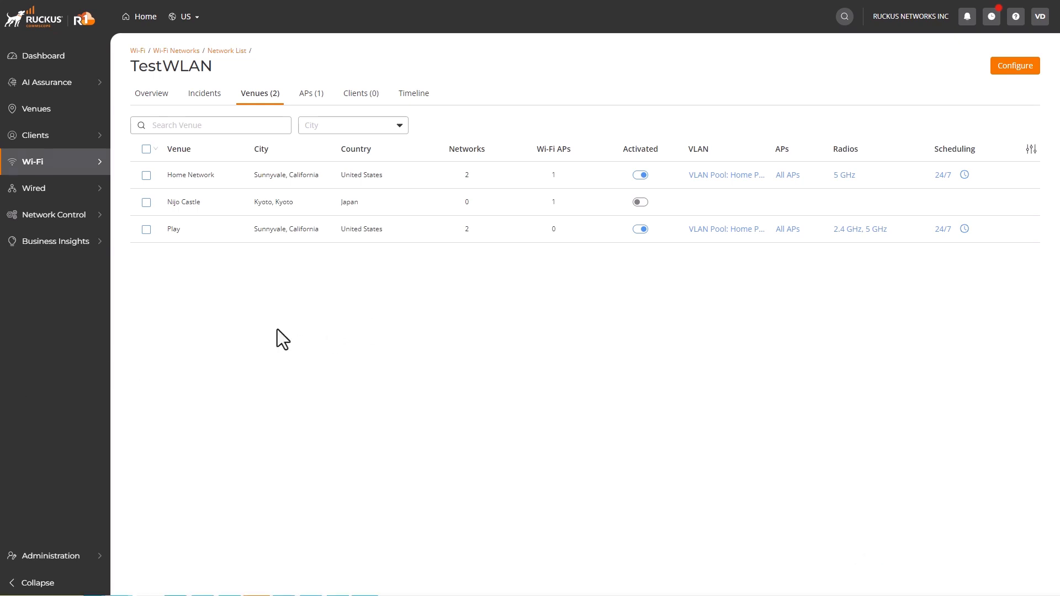
- Start a new passphrase-protected Wi-Fi network named 'Test1' and enter its passphrase
left_click(226, 51)
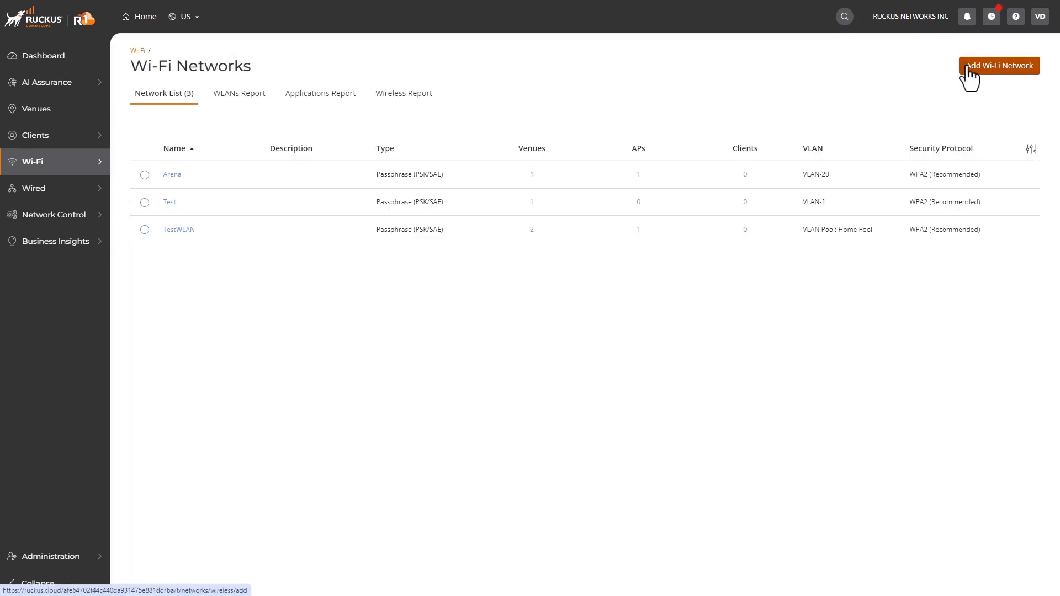
left_click(966, 66)
left_click(542, 133)
type("Test1")
left_click(289, 238)
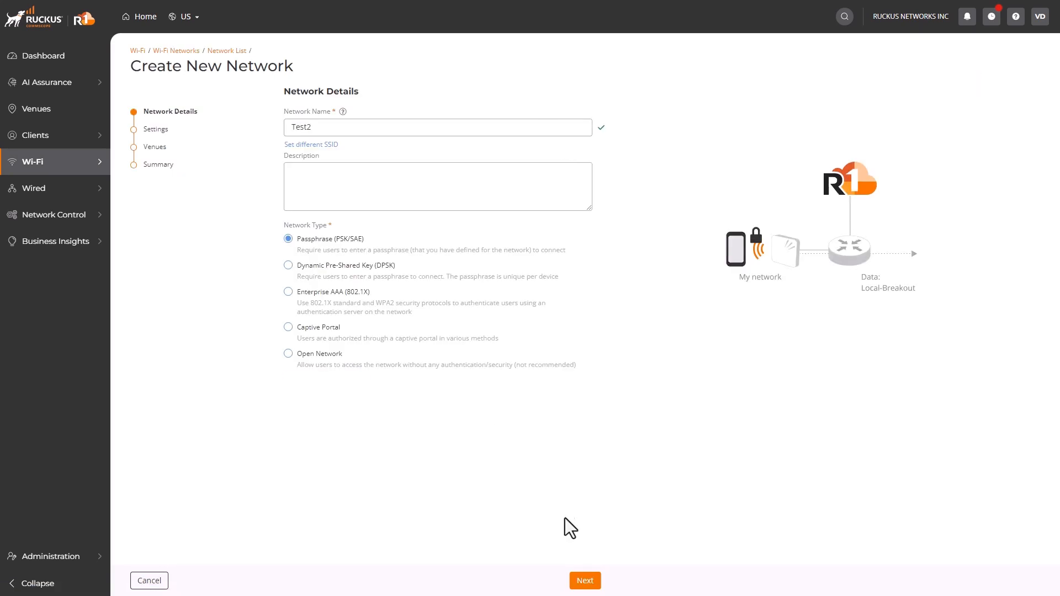
left_click(585, 581)
left_click(447, 136)
type("Test12345")
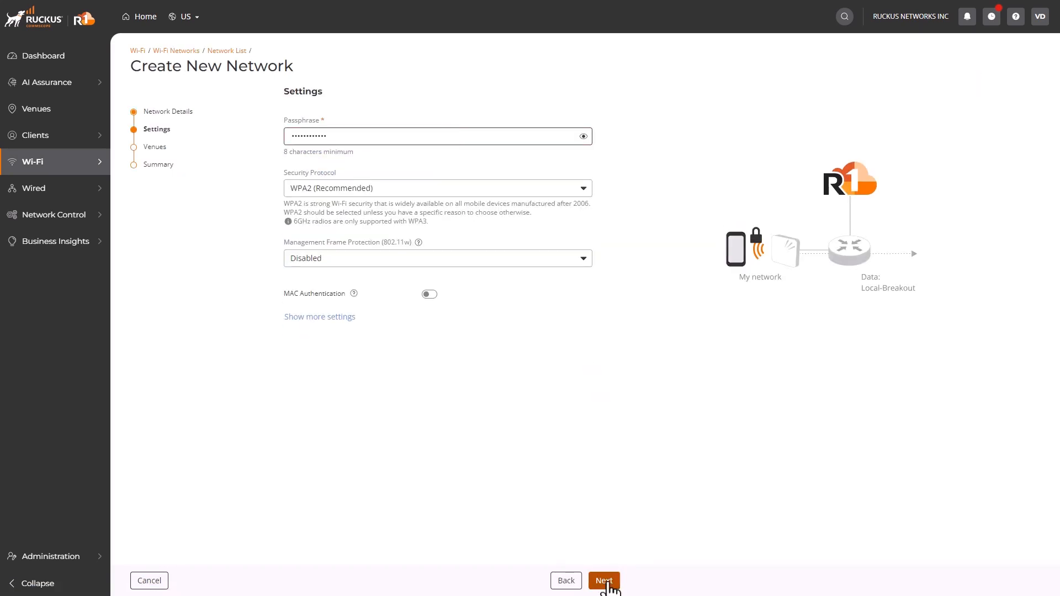
- Activate the new network at Home Network and limit its radios to 5 GHz only
left_click(604, 581)
left_click(295, 184)
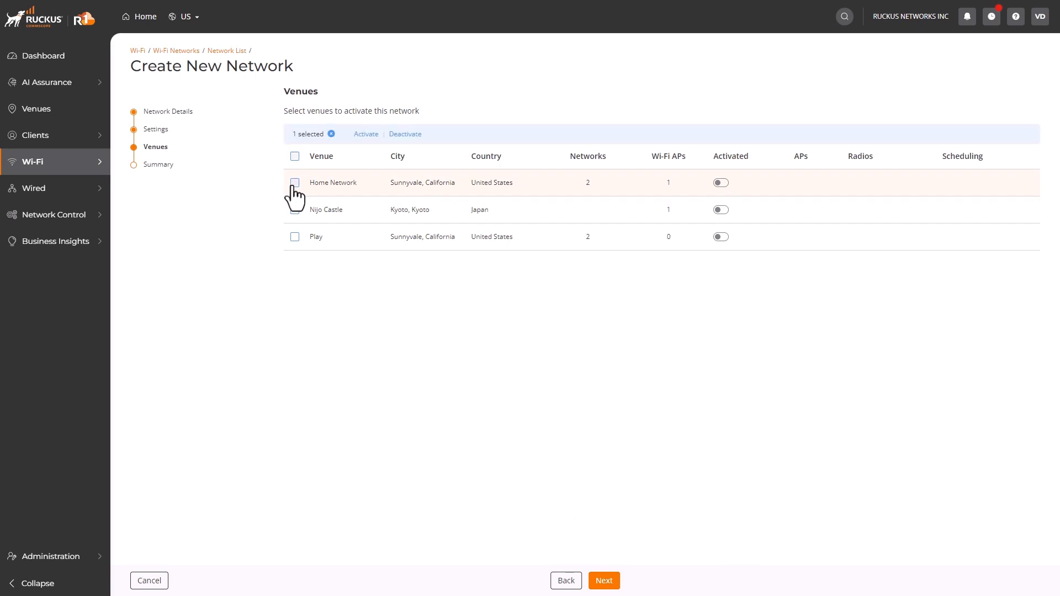
left_click(727, 185)
left_click(863, 183)
left_click(401, 166)
left_click(728, 259)
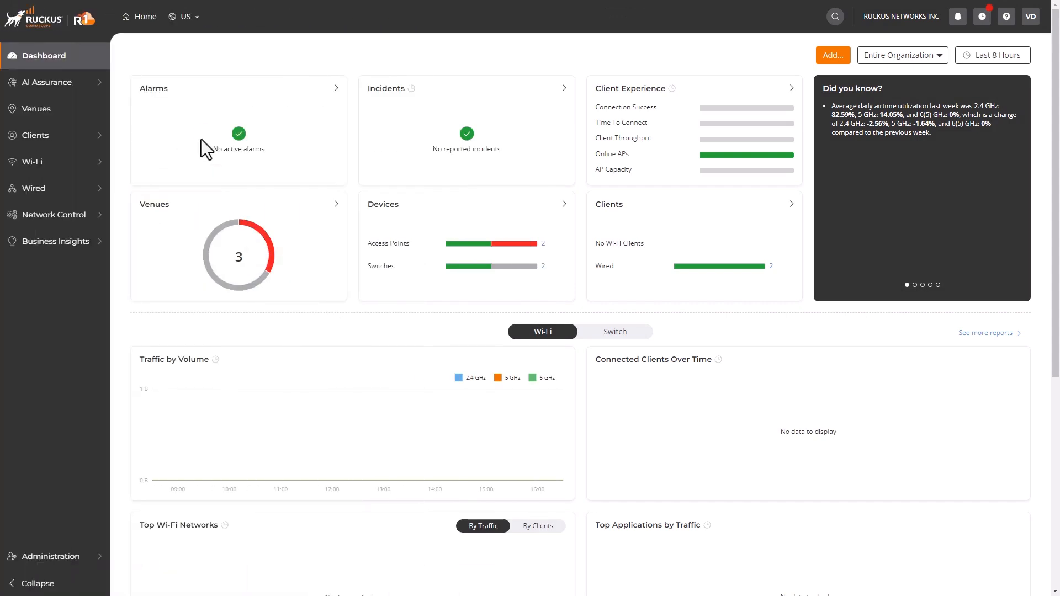
- Check Arena's radio band in Home Network's Networks tab without changes, then return to Venues
left_click(67, 126)
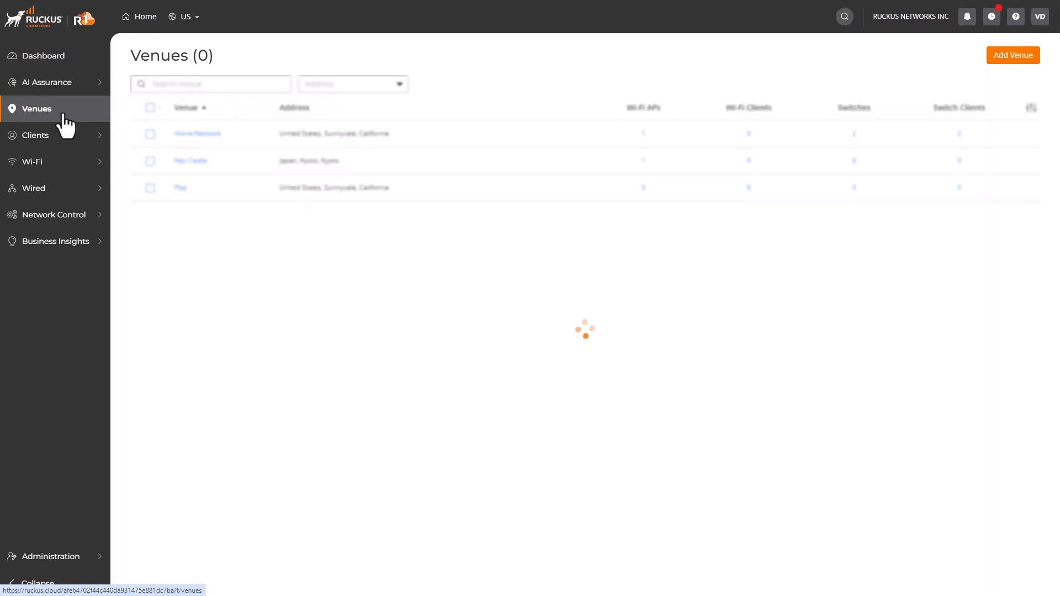
left_click(208, 135)
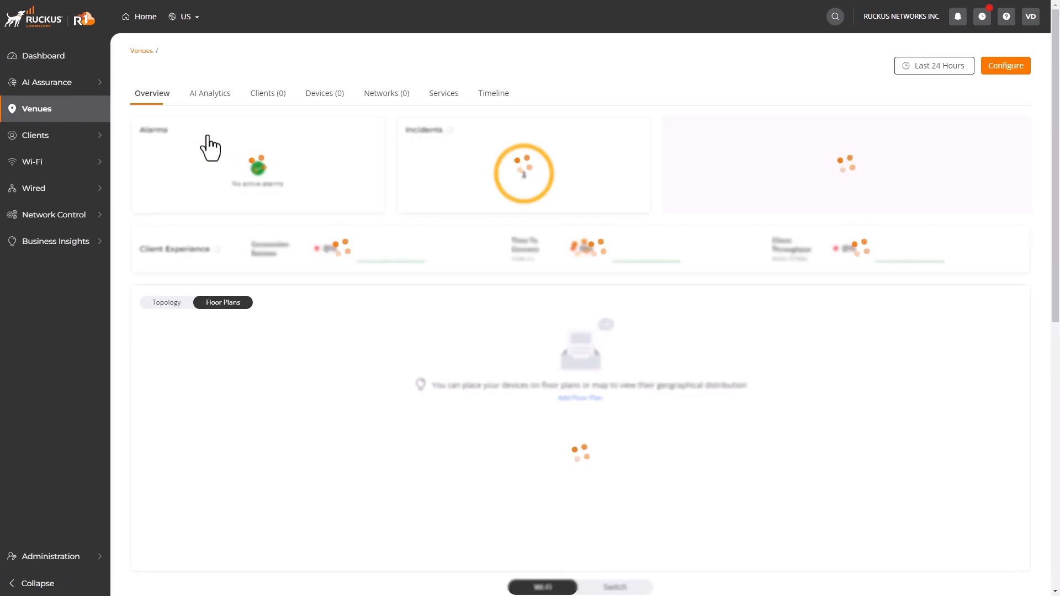
left_click(381, 95)
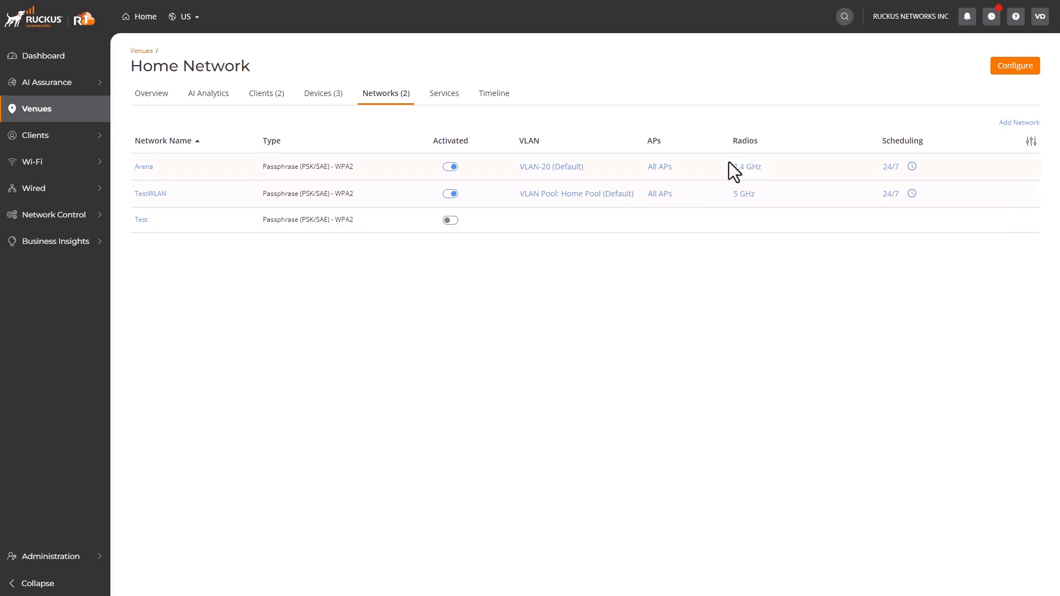
left_click(745, 167)
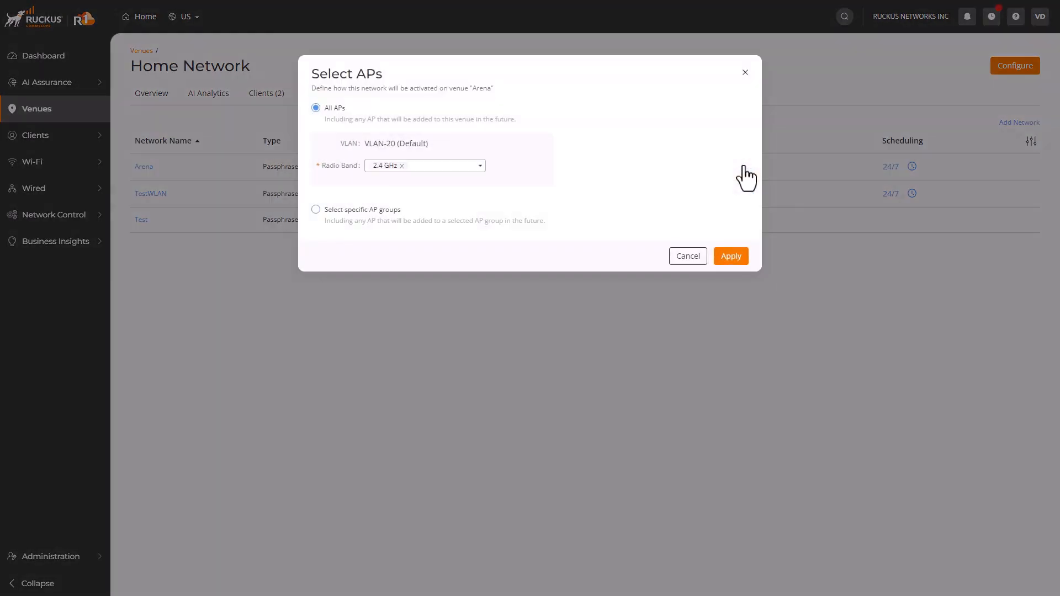
left_click(477, 166)
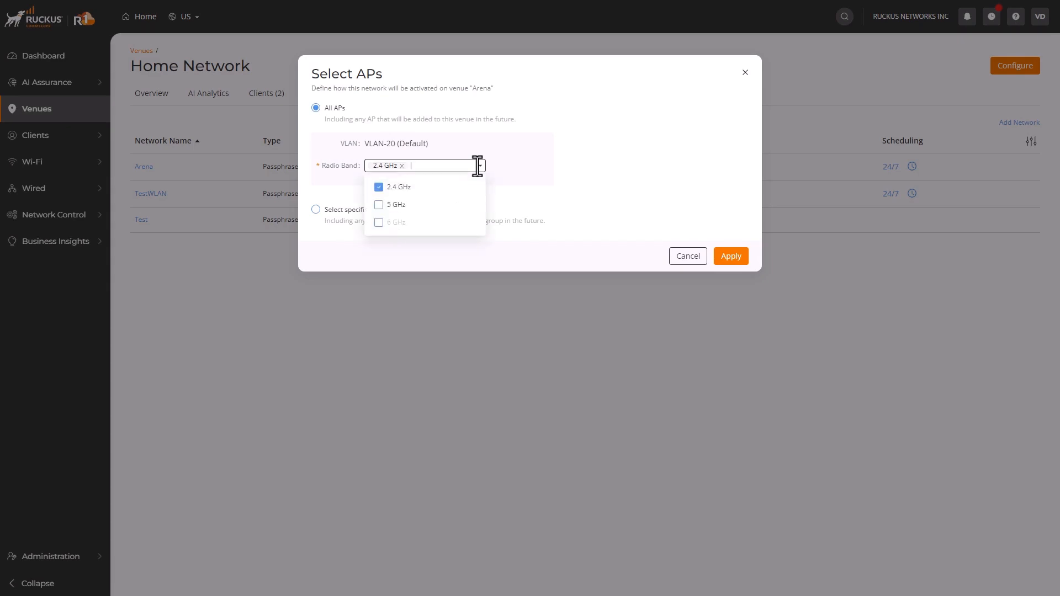
left_click(640, 347)
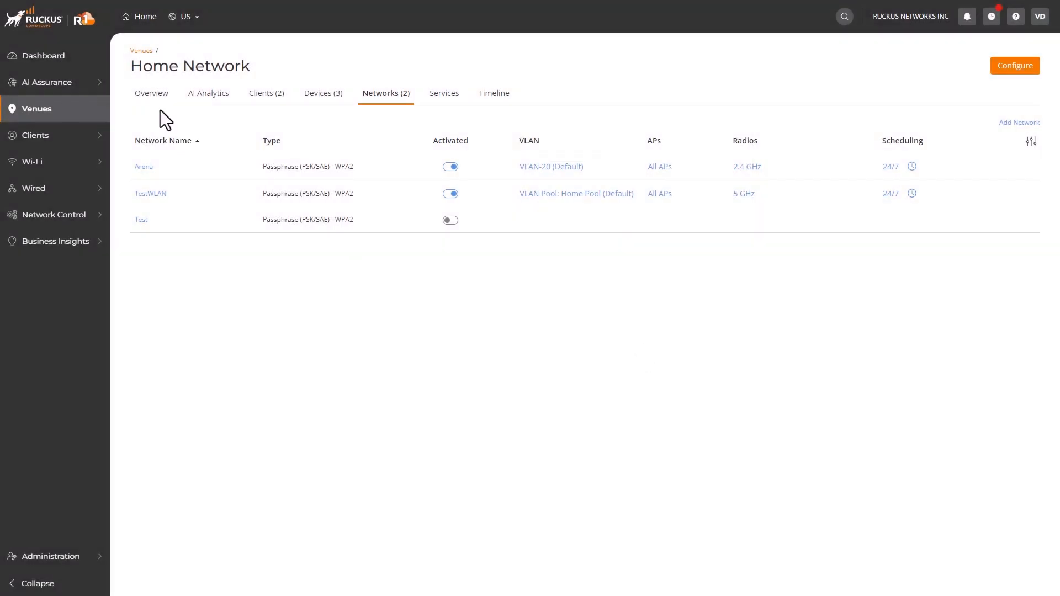
left_click(81, 113)
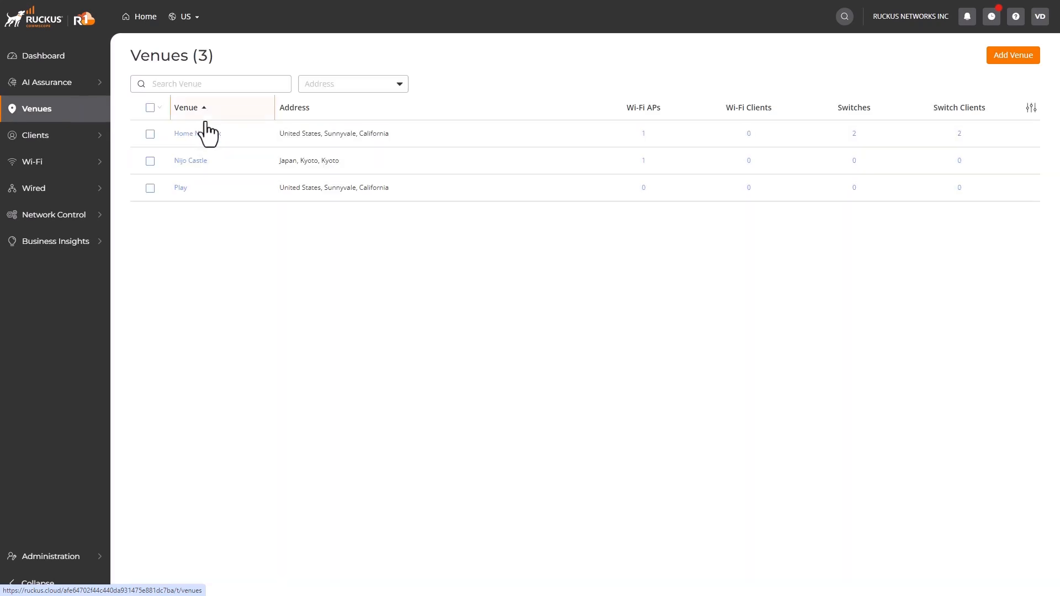
- Turn on tri-band for Home Network's Wi-Fi radio, split 5 GHz, and view Upper 5 GHz
left_click(198, 134)
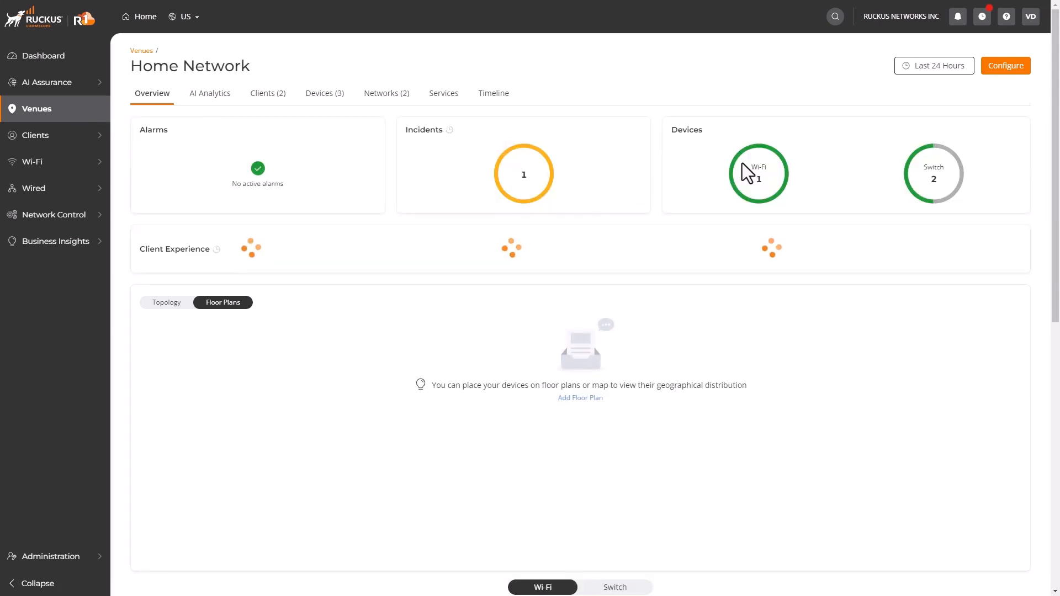
left_click(1004, 77)
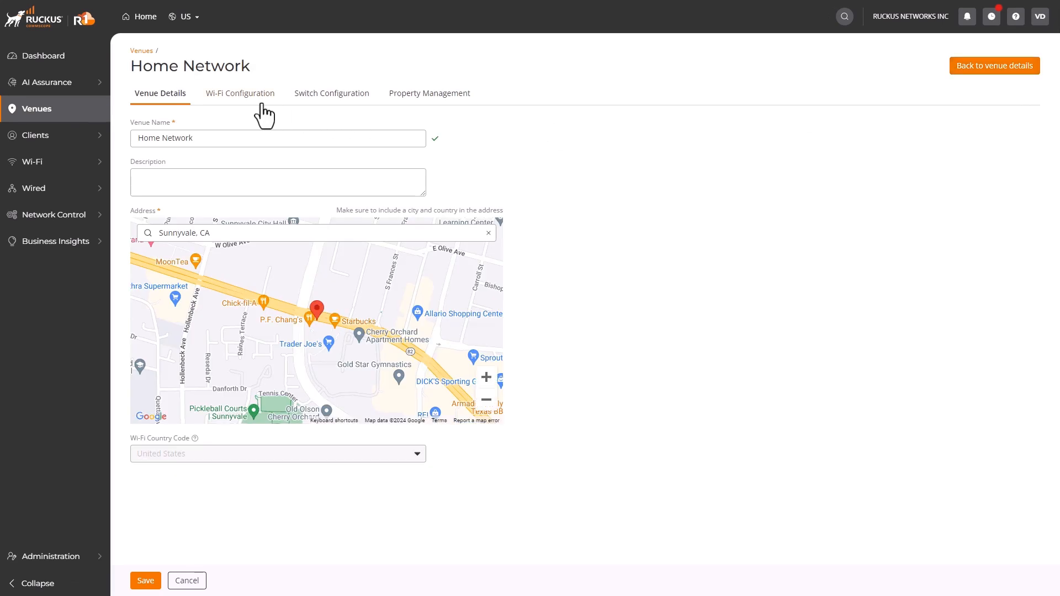
left_click(257, 105)
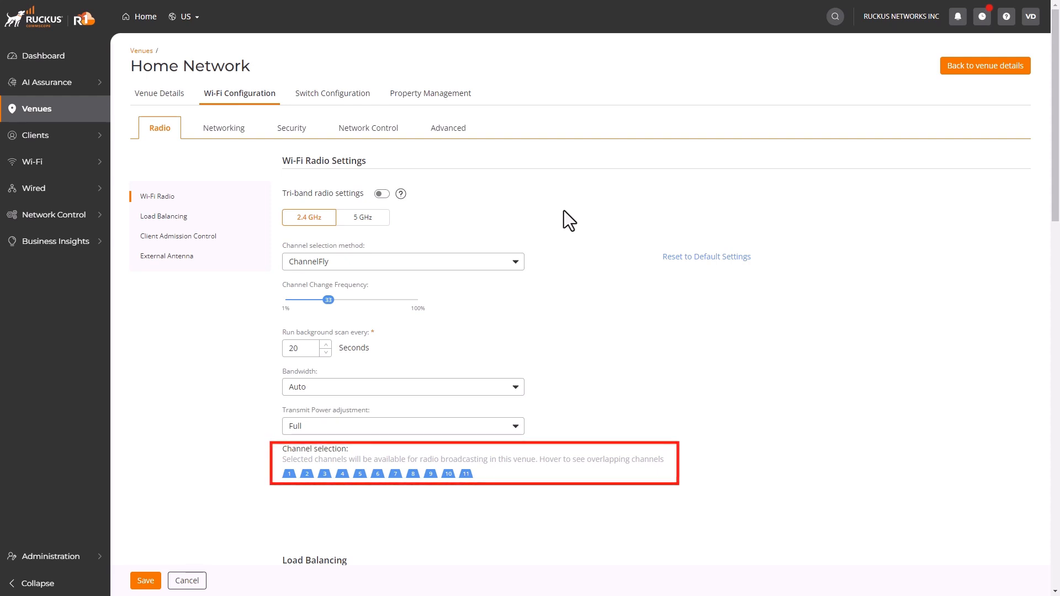
left_click(382, 194)
left_click(356, 228)
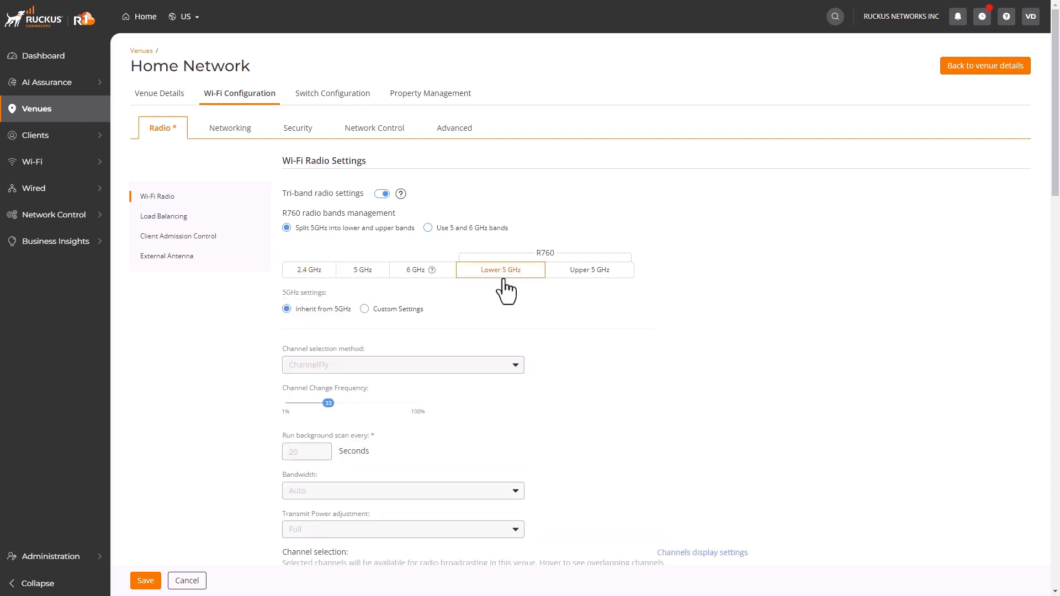
left_click(586, 276)
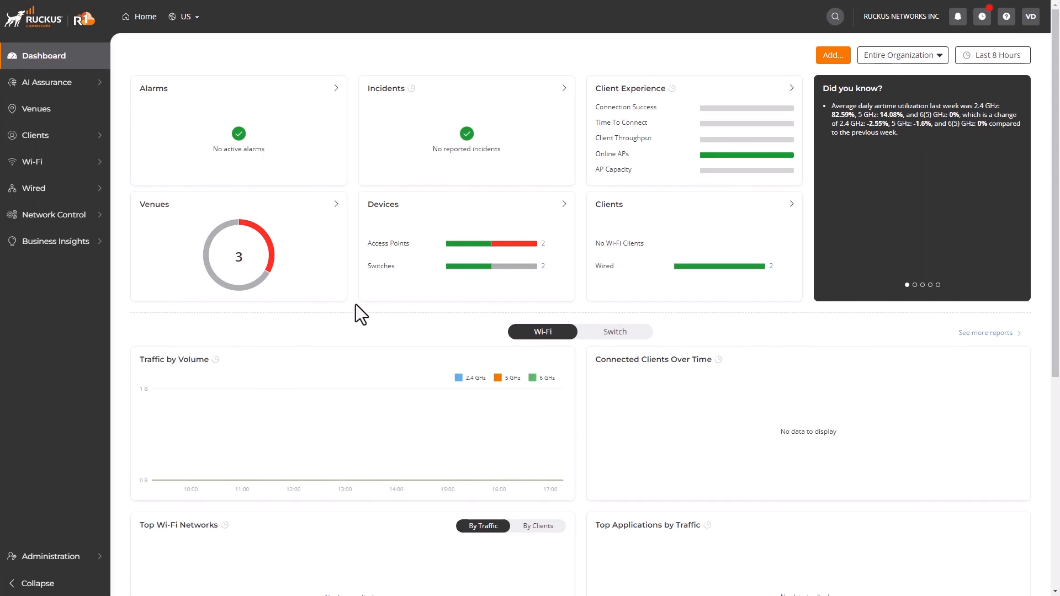
- Open access point R650-300591's Radio configuration from the AP list
mouse_move(72, 160)
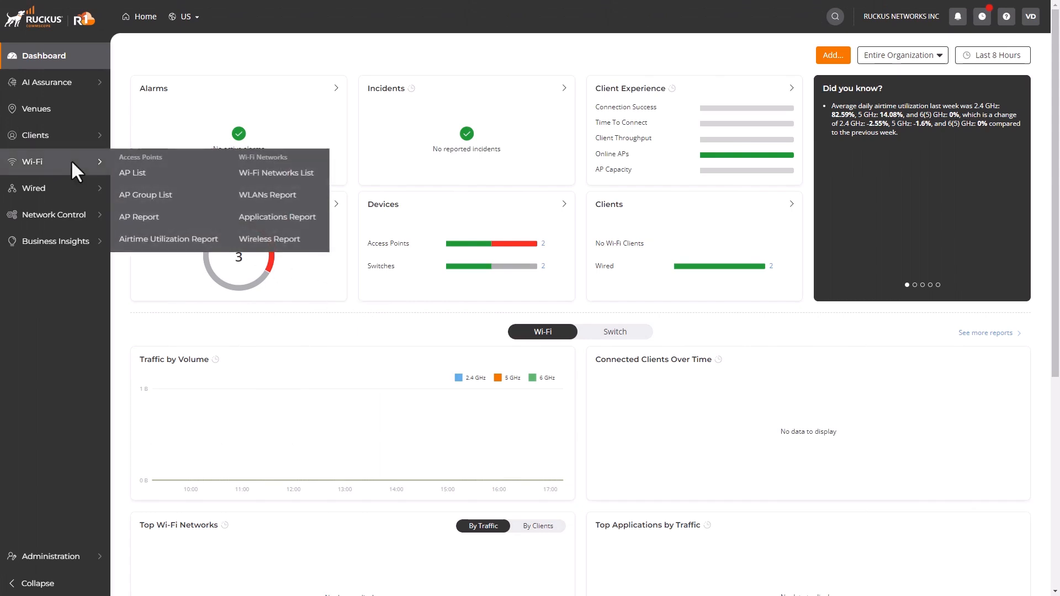
left_click(136, 175)
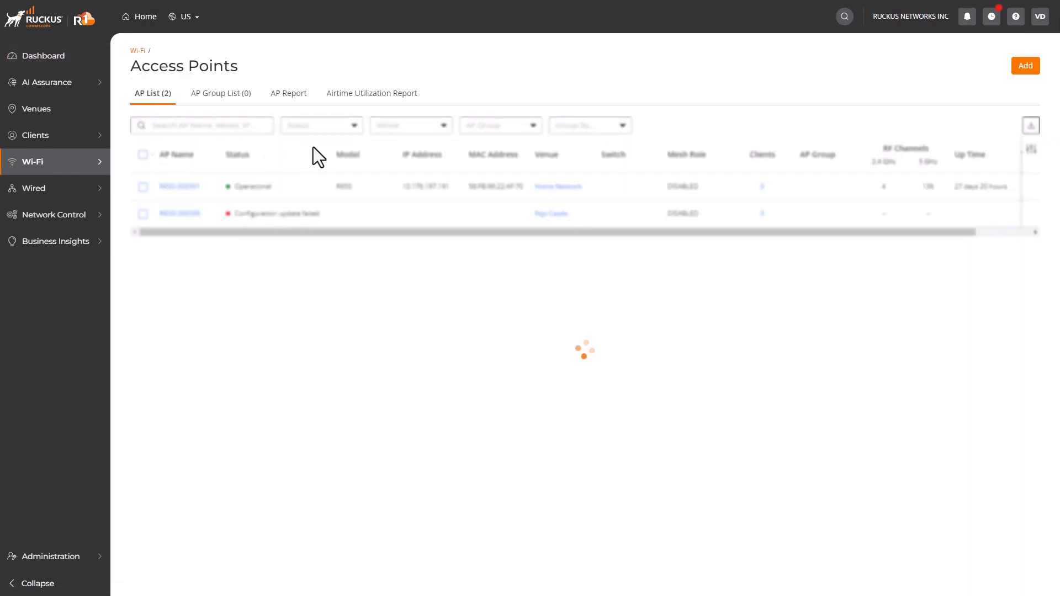
left_click(171, 187)
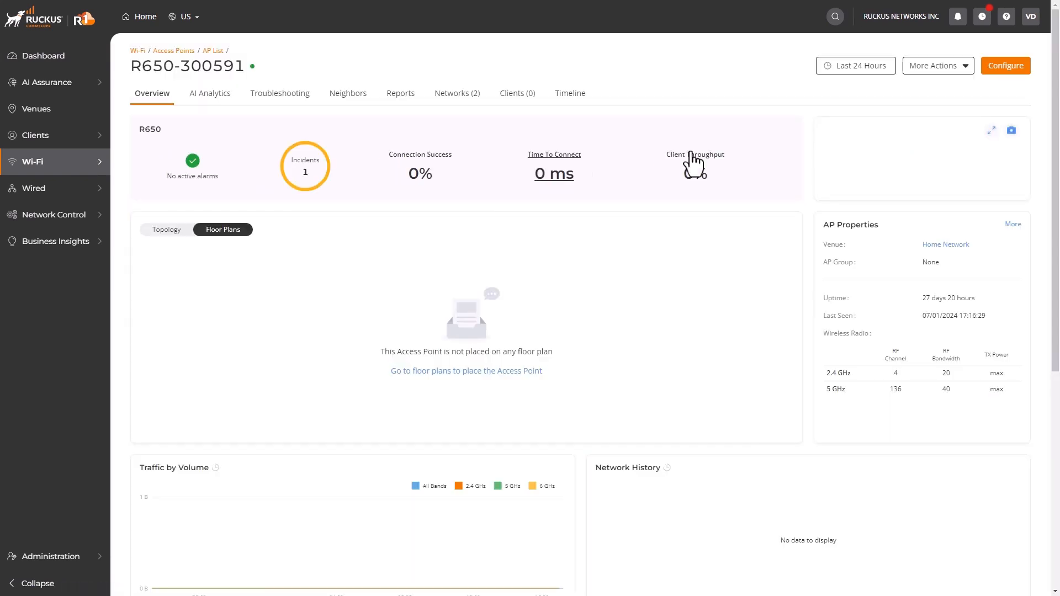
left_click(1006, 66)
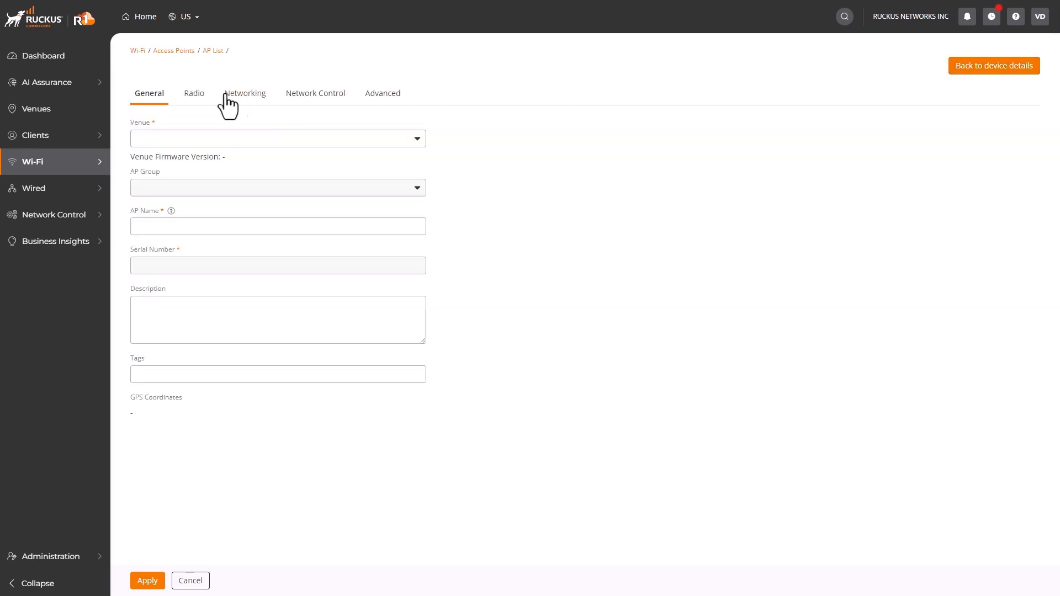
left_click(194, 95)
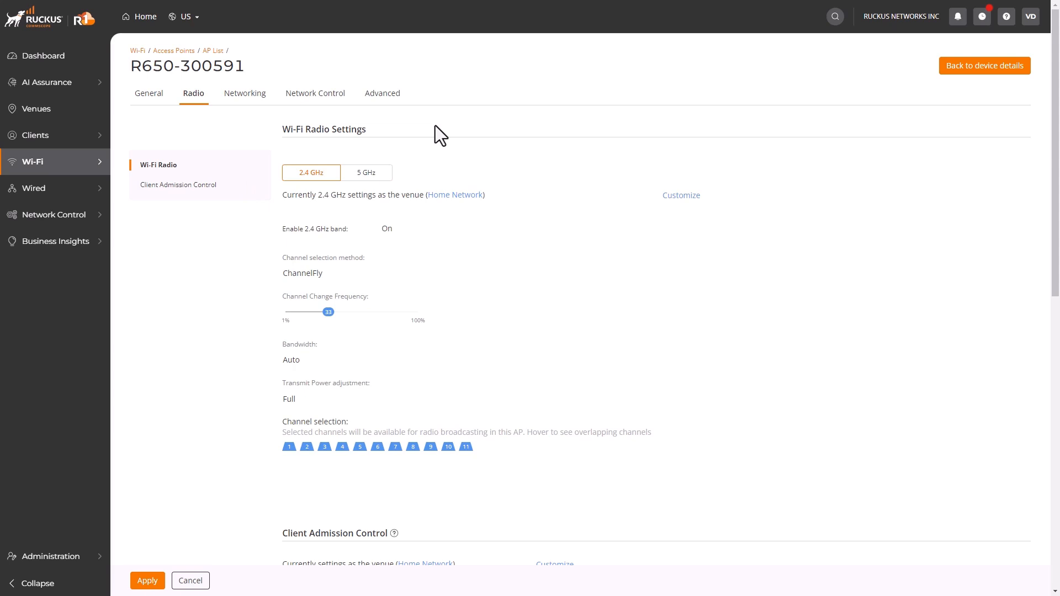
- Customize R650-300591's radios, disabling the 2.4 GHz band and overriding 5 GHz settings
left_click(680, 196)
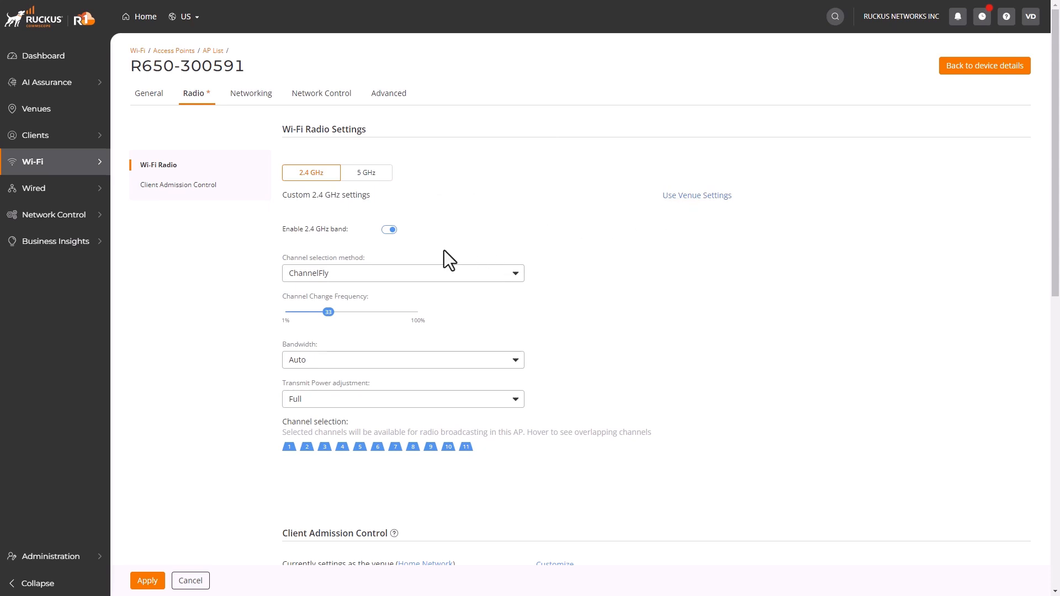
left_click(389, 230)
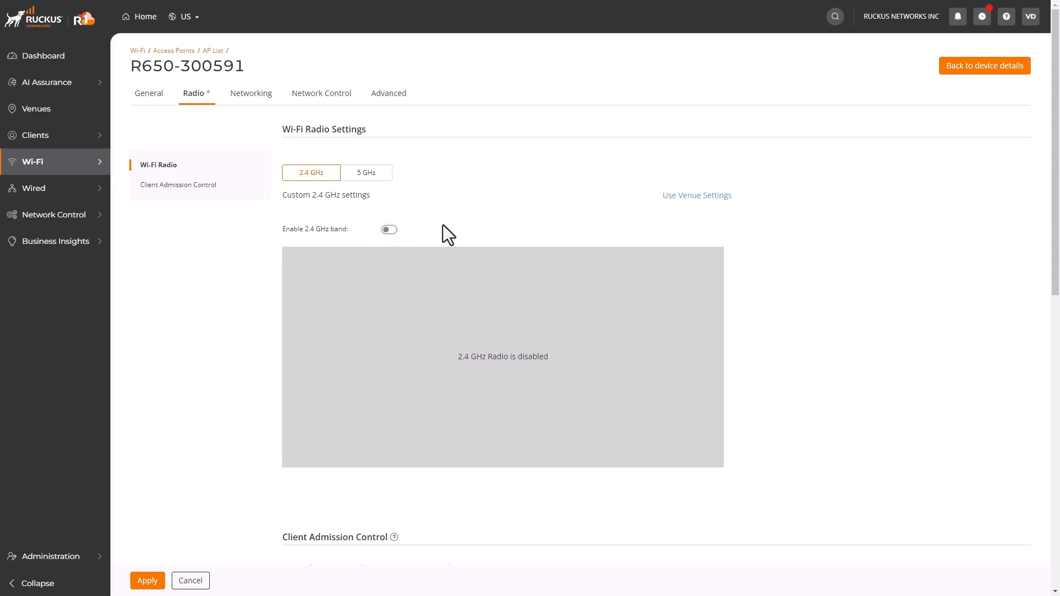
left_click(381, 173)
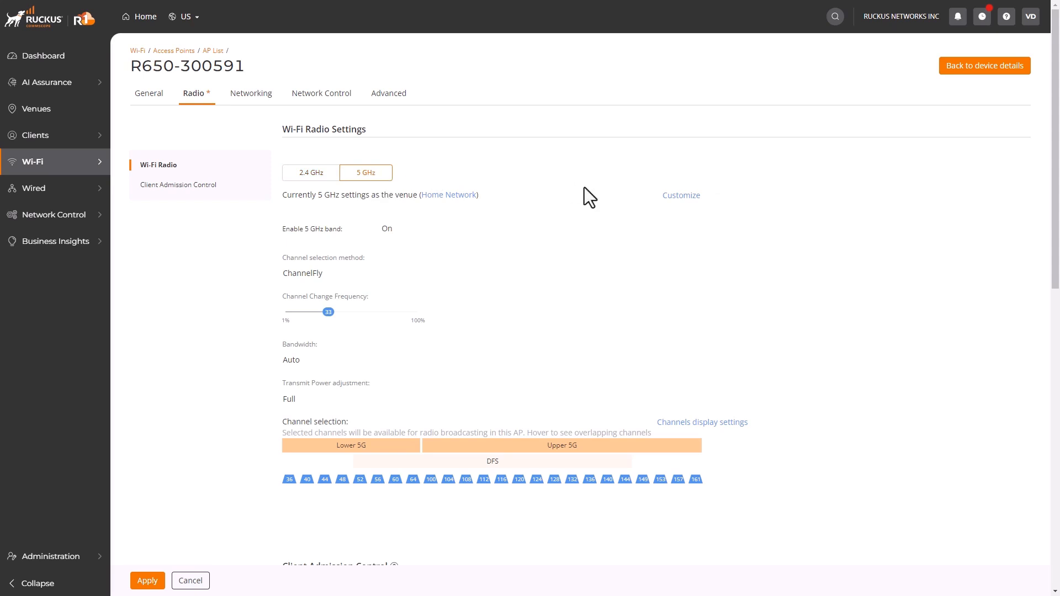
left_click(668, 211)
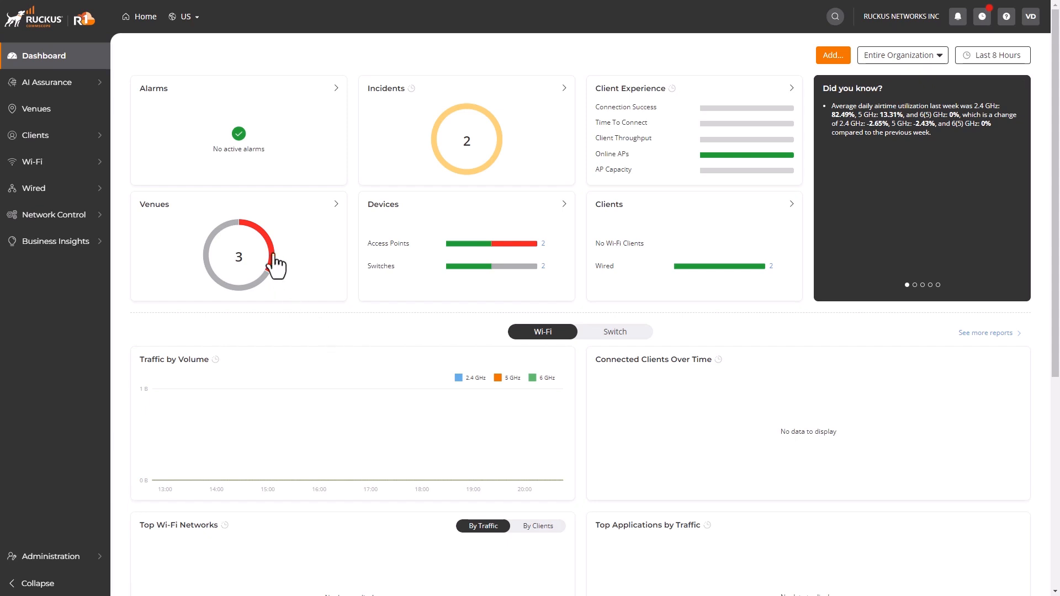
mouse_move(271, 254)
scroll(412, 323, "down", 6)
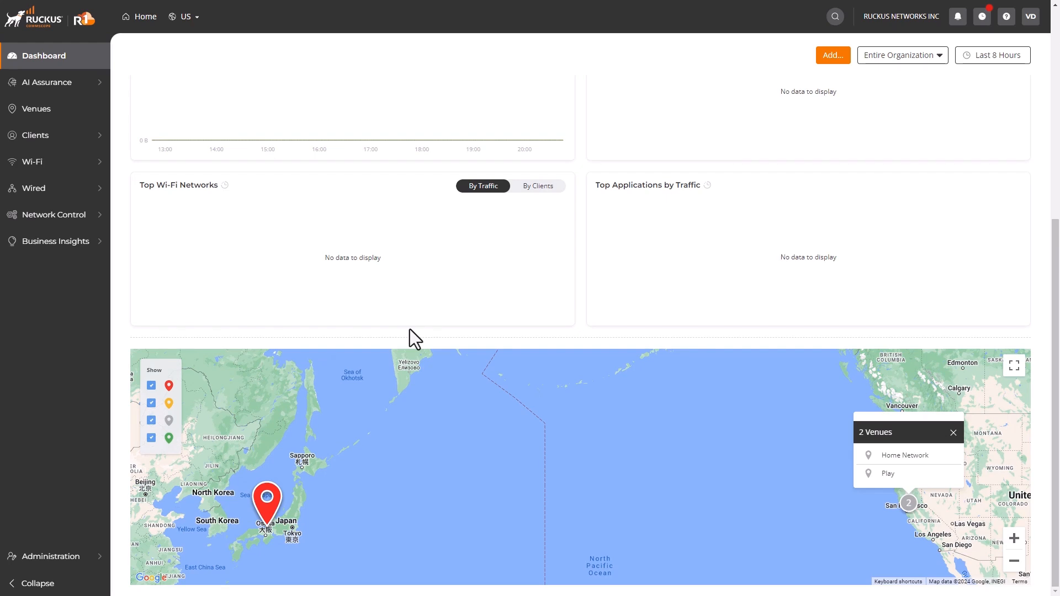
- Open Nijo Castle's Devices tab to review its access point R650-300599
mouse_move(267, 505)
left_click(23, 110)
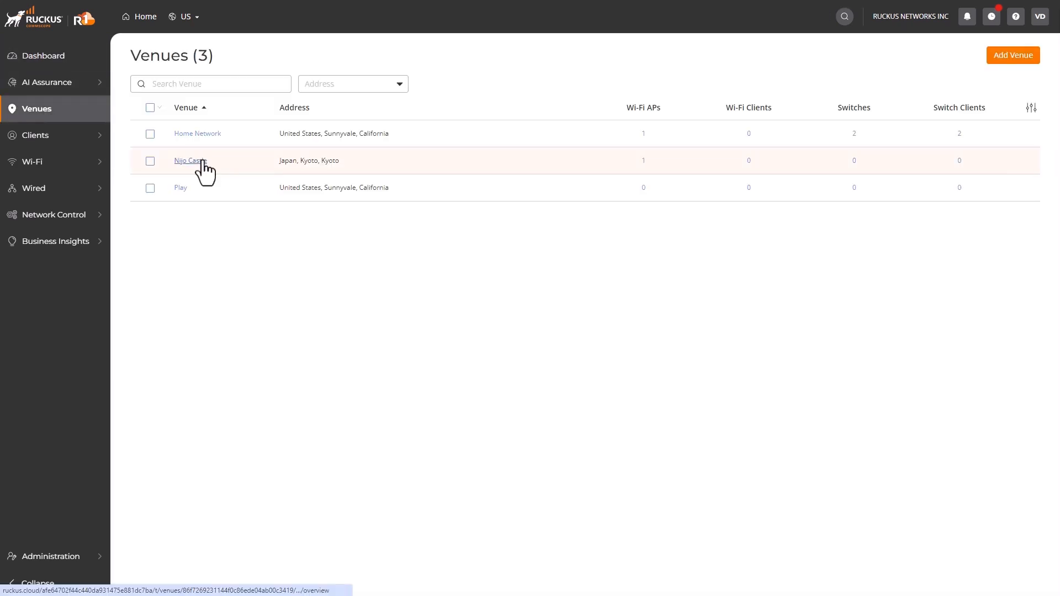
left_click(190, 161)
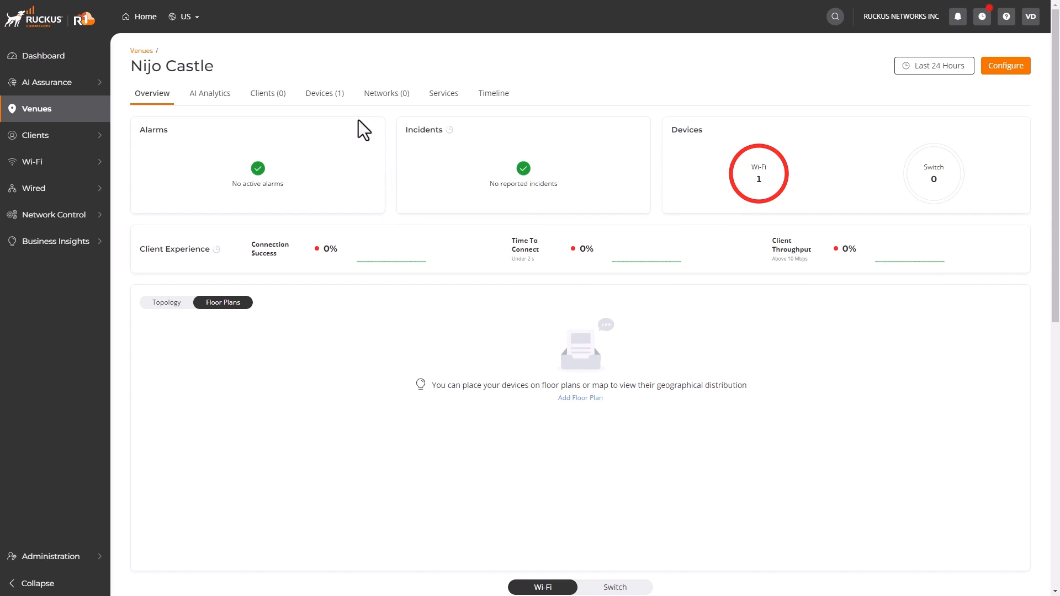
left_click(329, 102)
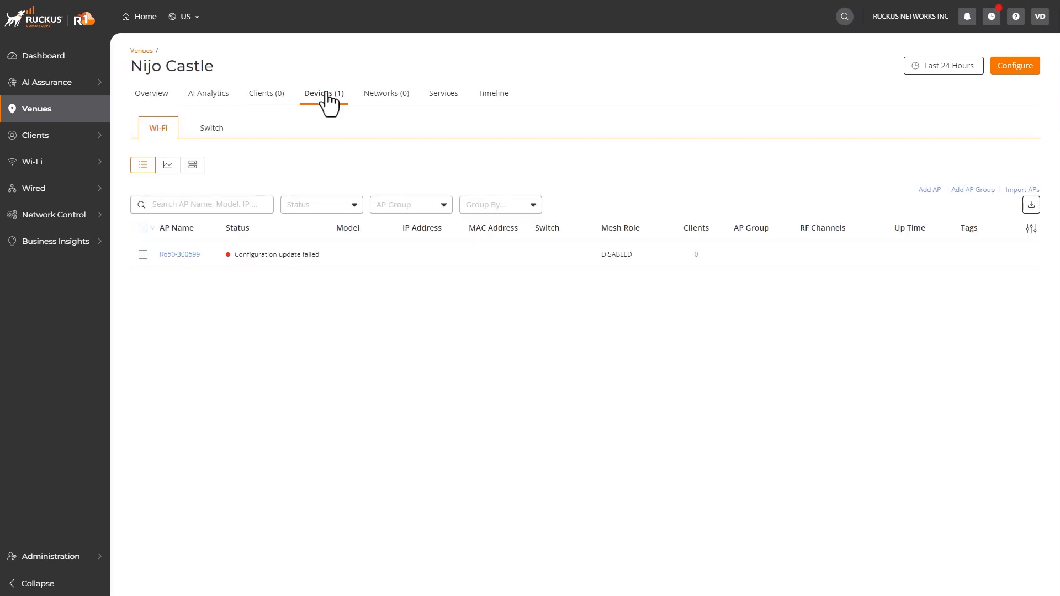